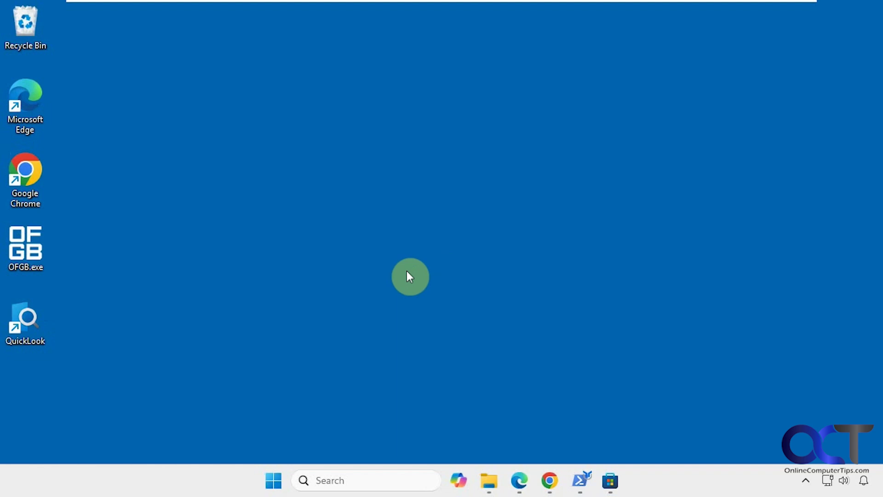
# Step: Look over QuickLook's Store page, GitHub releases and Available Plugins wiki, then minimize them
pyautogui.click(610, 480)
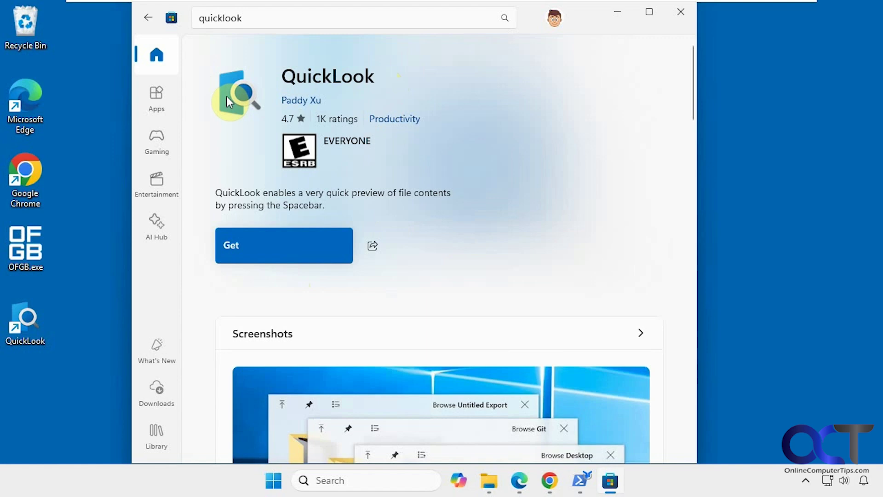
pyautogui.click(618, 13)
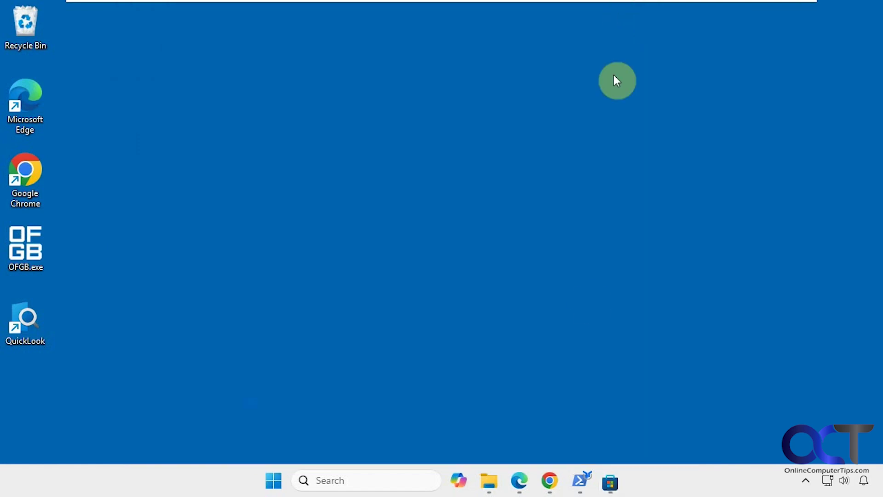
pyautogui.click(549, 480)
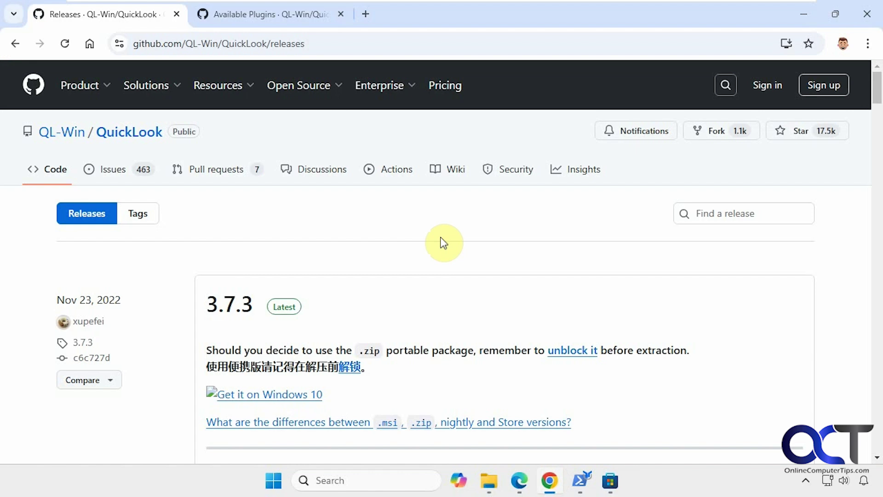
pyautogui.scroll(-2, 464, 290)
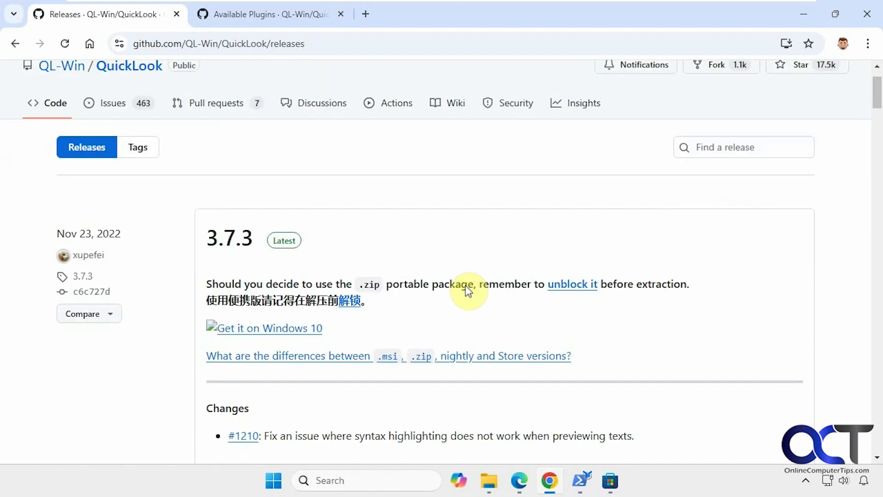
pyautogui.scroll(-5, 466, 286)
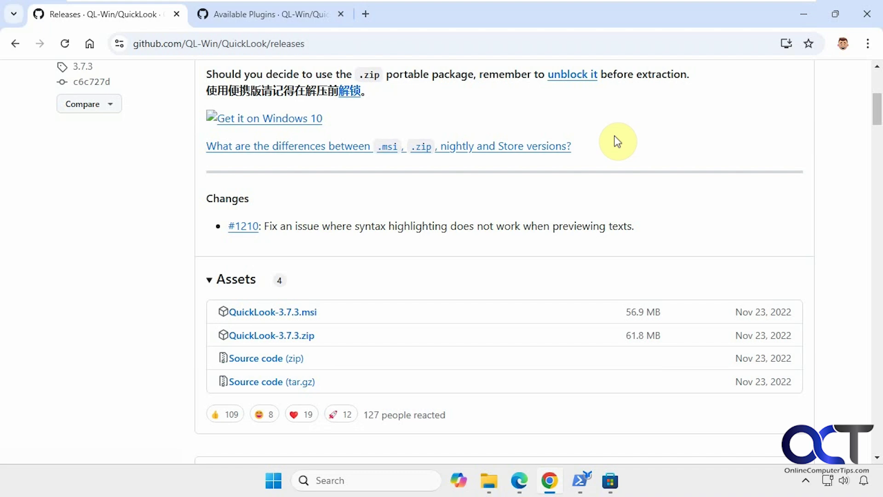
pyautogui.click(267, 18)
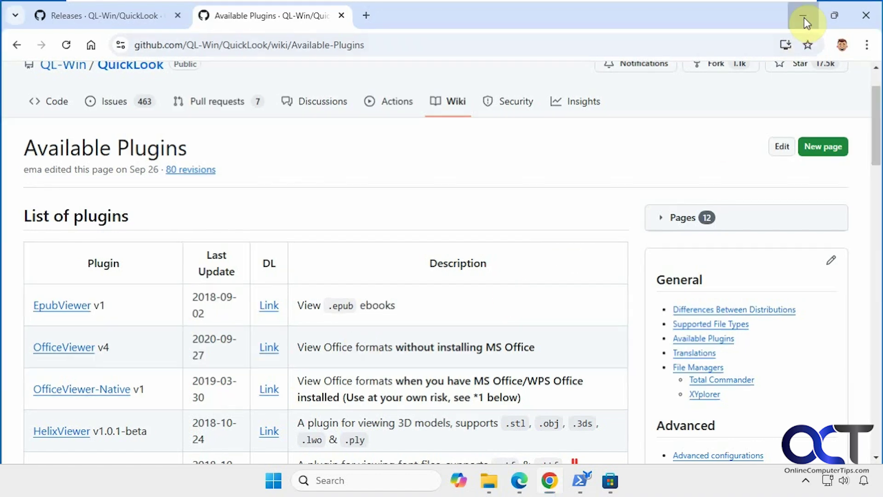
pyautogui.click(804, 15)
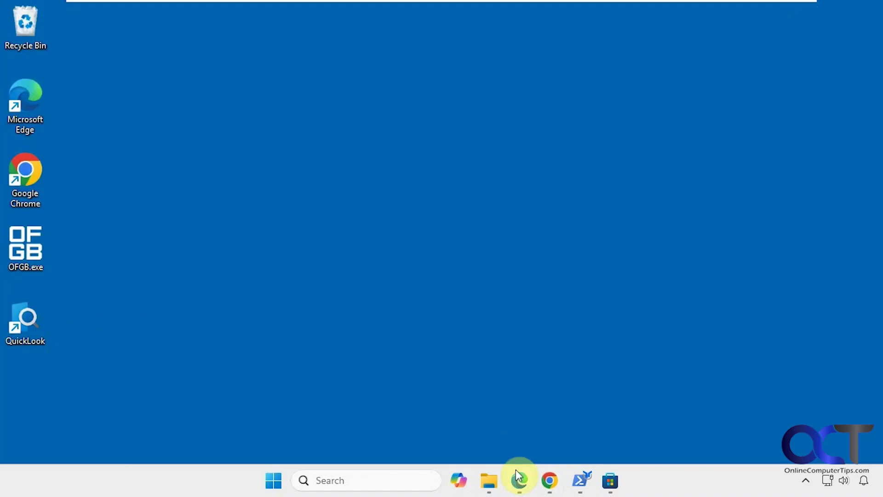
# Step: Preview Article Contents.txt from the Documents folder in QuickLook
pyautogui.click(488, 480)
pyautogui.scroll(2, 405, 276)
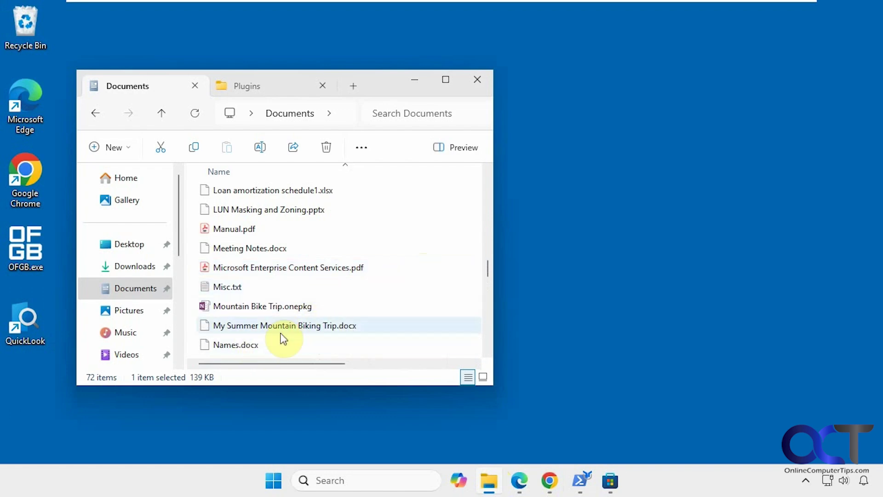
pyautogui.scroll(3, 312, 326)
pyautogui.scroll(10, 311, 326)
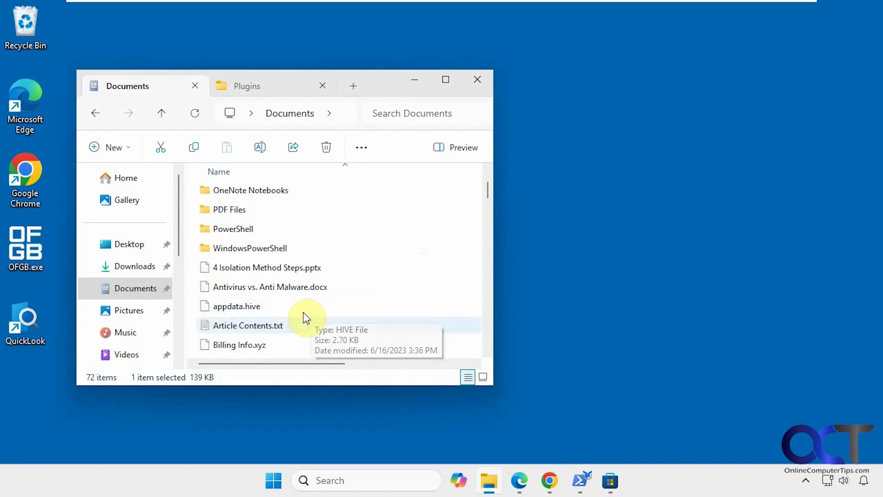
pyautogui.click(256, 327)
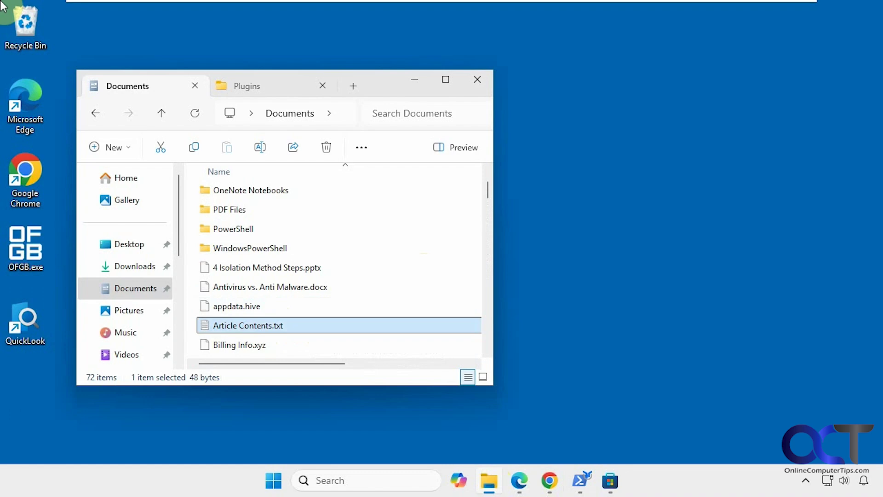
pyautogui.press('space')
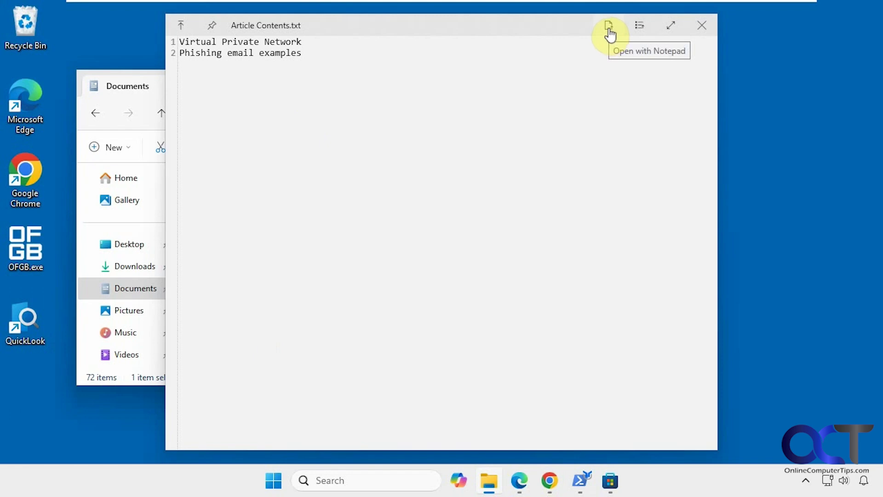
# Step: Open the previewed text file in Notepad, then close Notepad
pyautogui.click(641, 28)
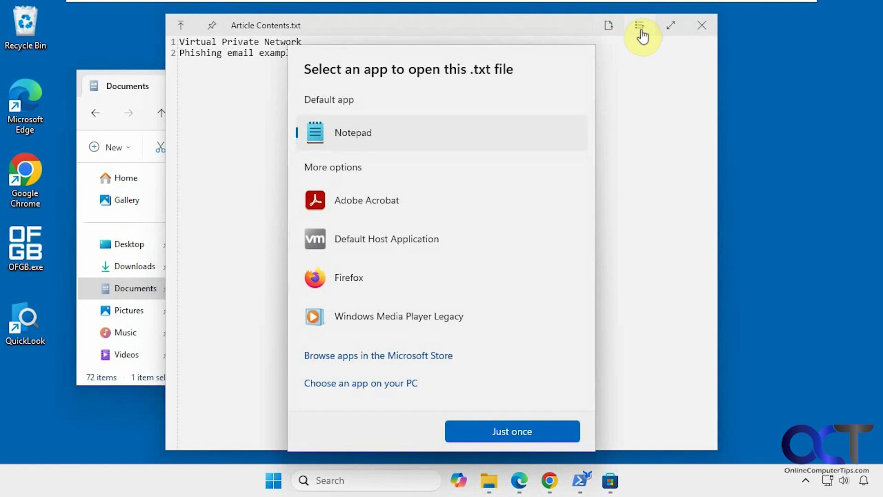
pyautogui.click(626, 86)
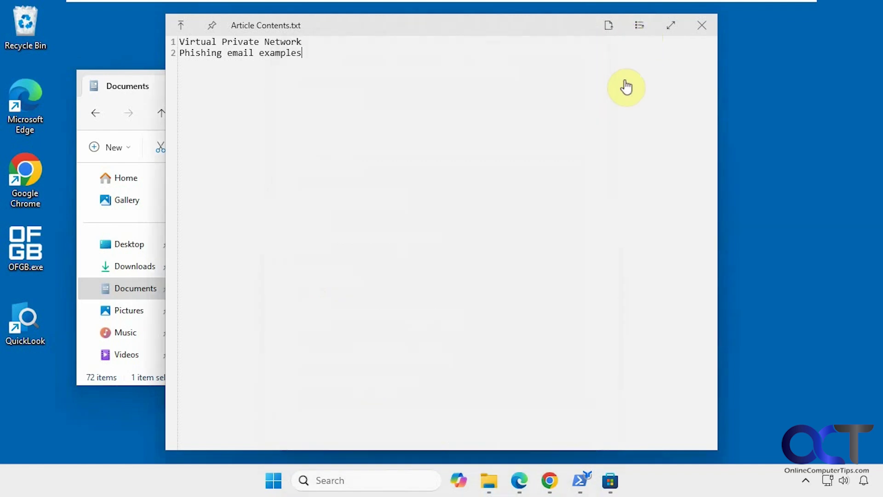
pyautogui.click(608, 26)
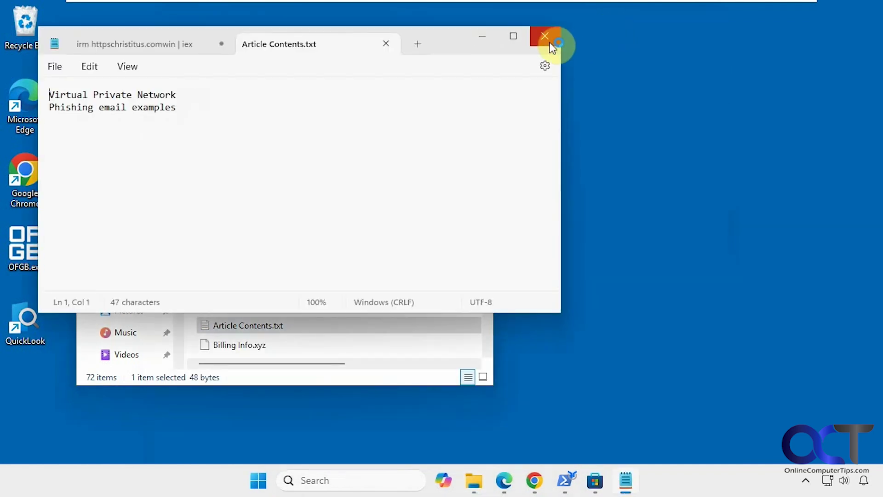
pyautogui.click(549, 42)
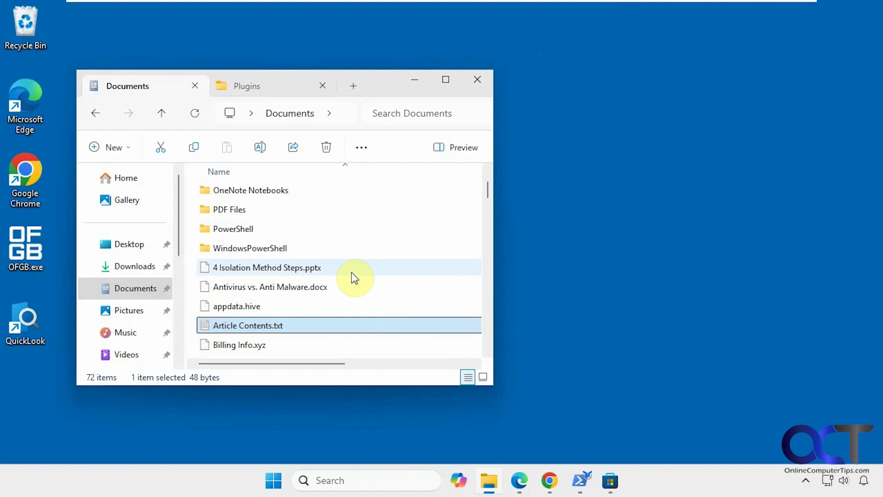
pyautogui.click(257, 346)
pyautogui.press('space')
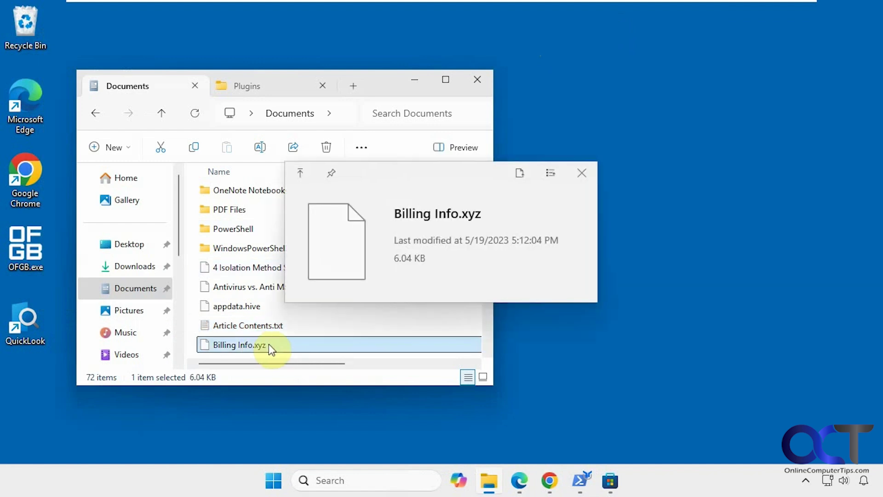
pyautogui.click(550, 173)
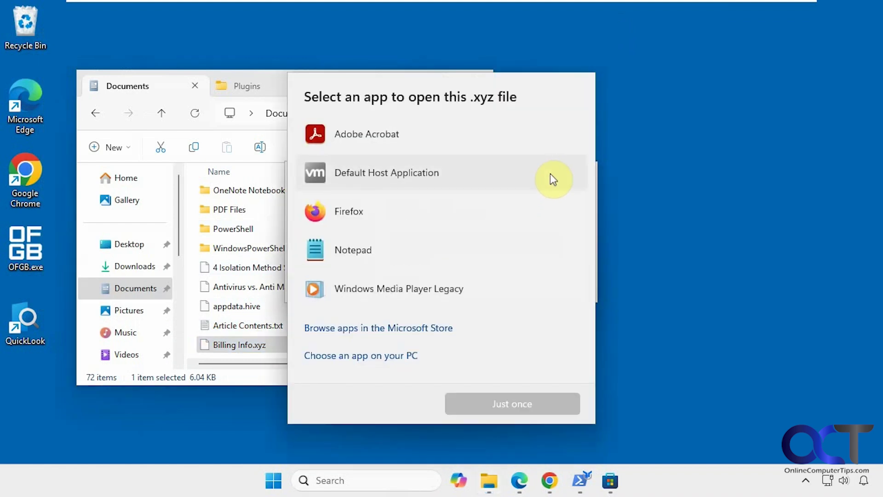
pyautogui.click(675, 144)
pyautogui.click(582, 173)
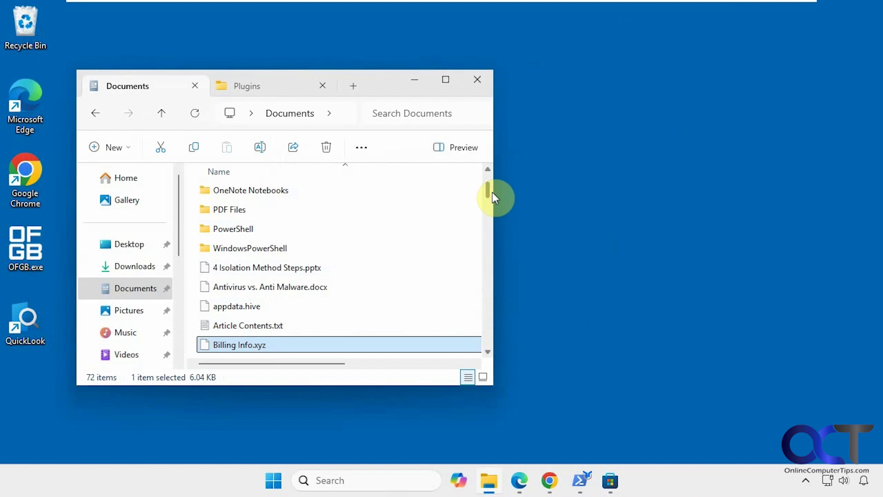
pyautogui.scroll(-2, 490, 195)
pyautogui.moveTo(489, 202); pyautogui.dragTo(491, 205)
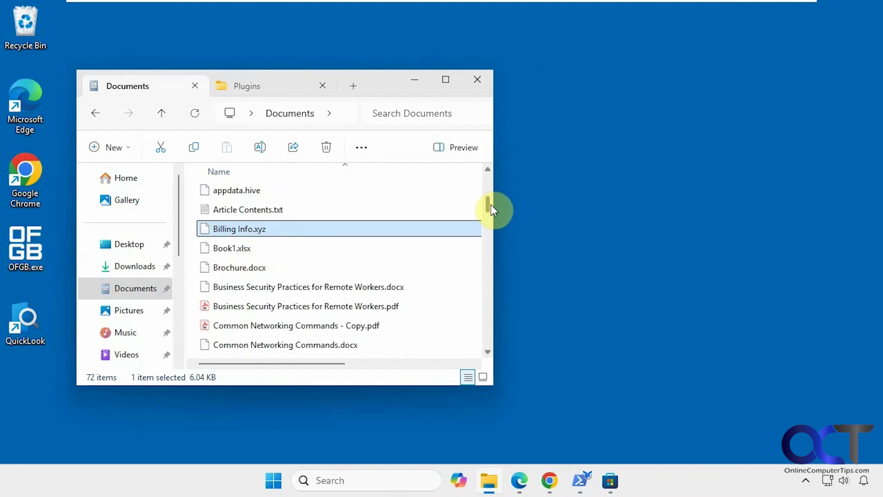
pyautogui.click(308, 307)
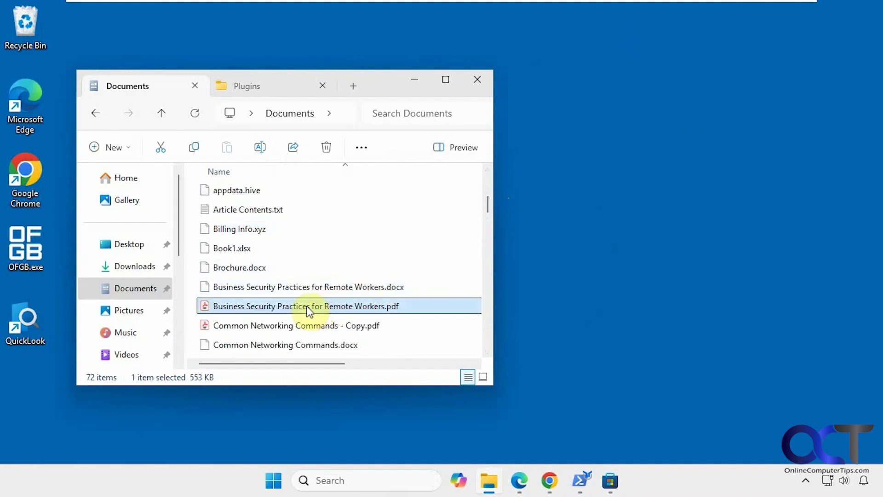
pyautogui.press('space')
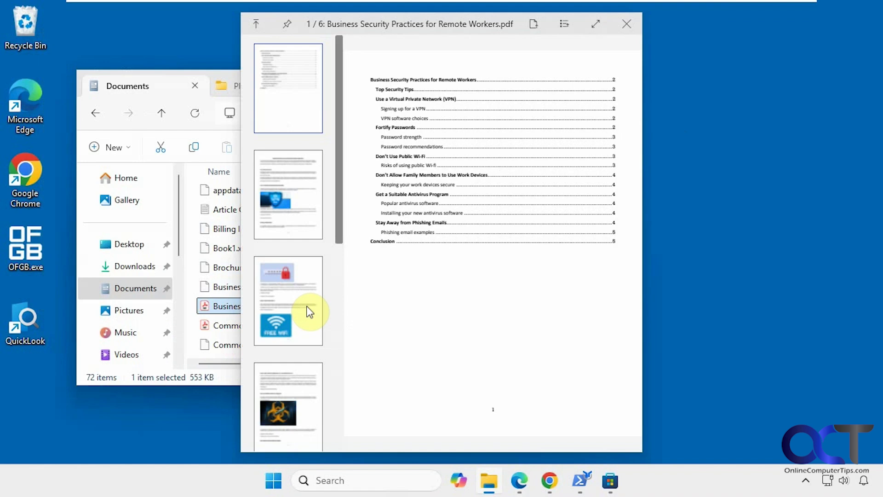
pyautogui.click(305, 219)
pyautogui.click(299, 271)
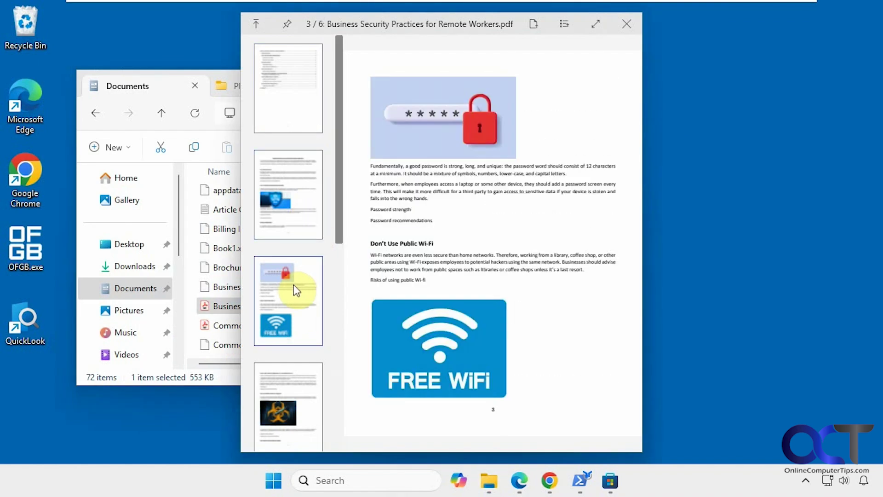
pyautogui.click(285, 381)
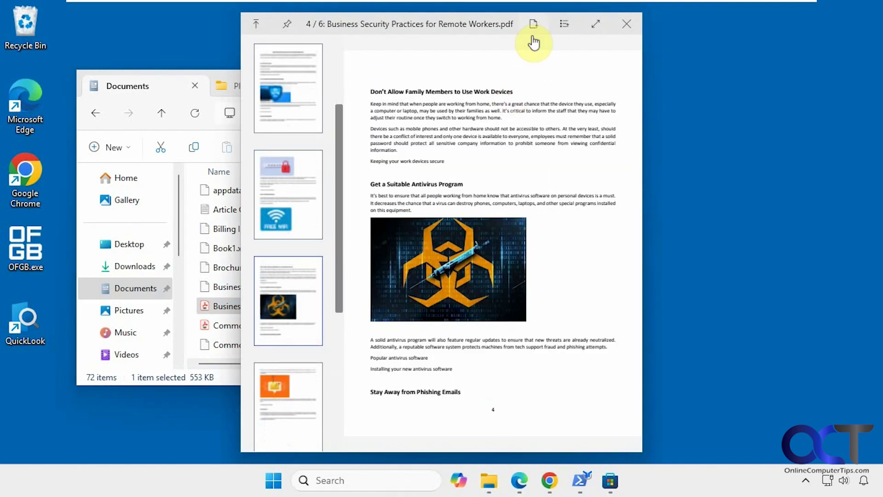
pyautogui.click(596, 25)
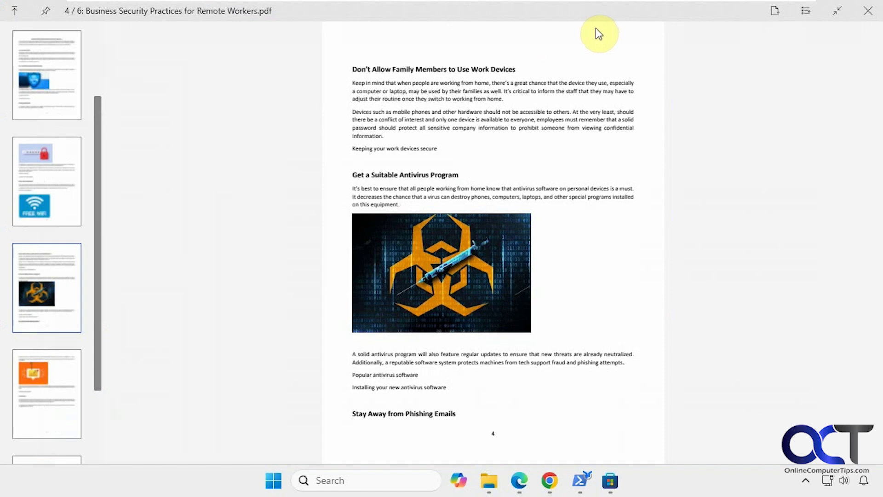
pyautogui.click(868, 10)
# Step: Preview Fax Cover Sheet.docx as a one-page fax template, then close the preview
pyautogui.scroll(-2, 488, 205)
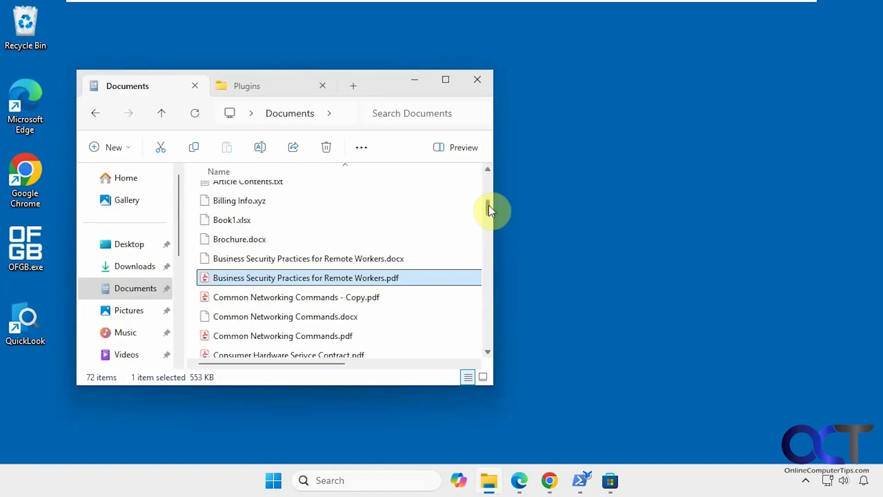
pyautogui.press('Down')
pyautogui.press('Down')
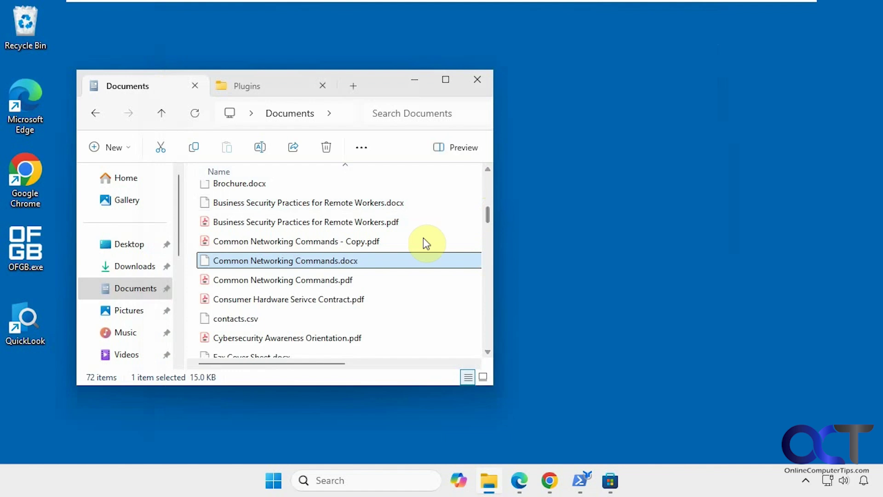
pyautogui.scroll(-2, 405, 275)
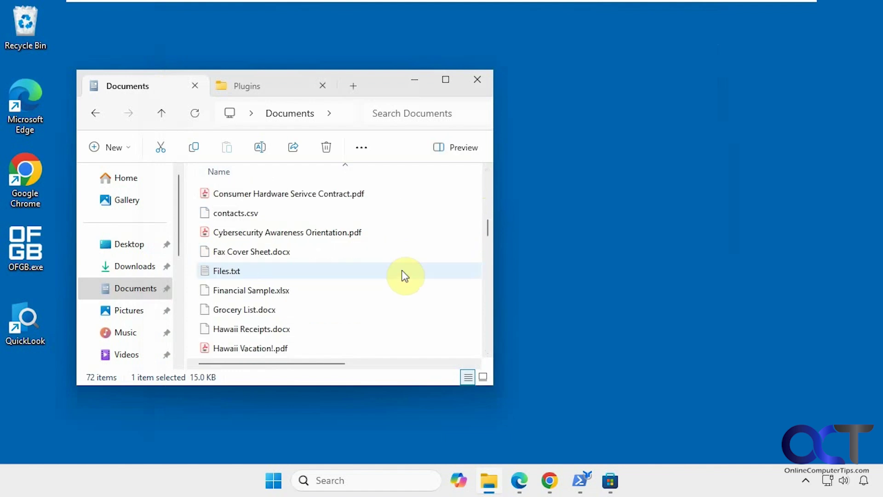
pyautogui.click(301, 254)
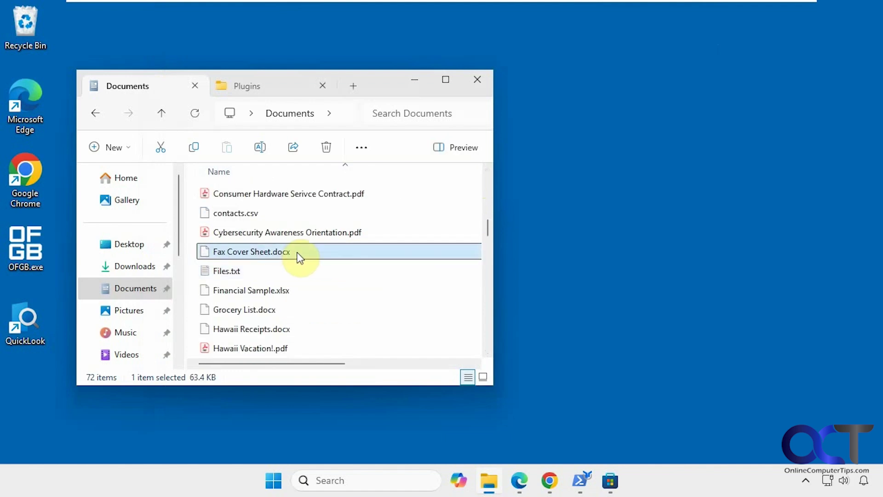
pyautogui.press('space')
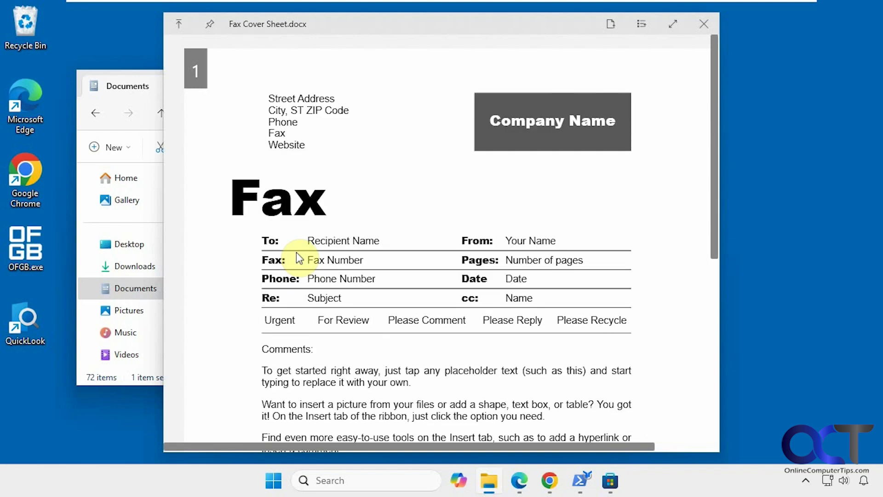
pyautogui.scroll(-3, 417, 327)
pyautogui.scroll(3, 420, 325)
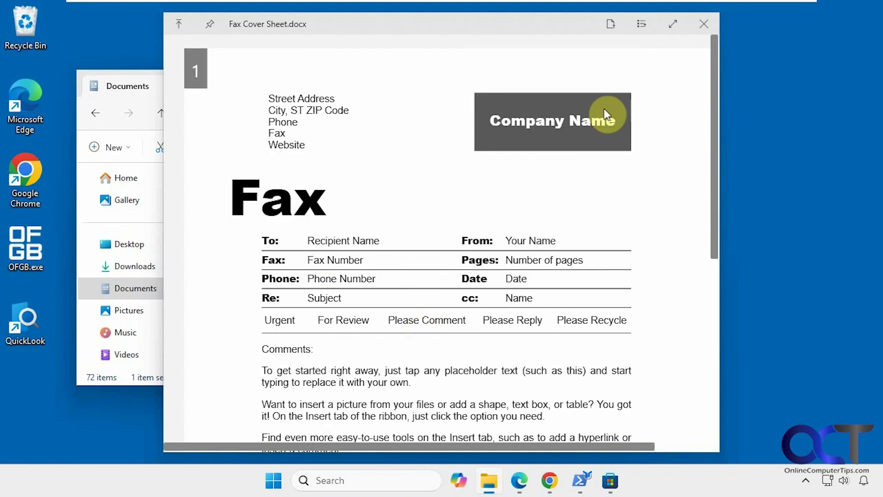
pyautogui.click(703, 24)
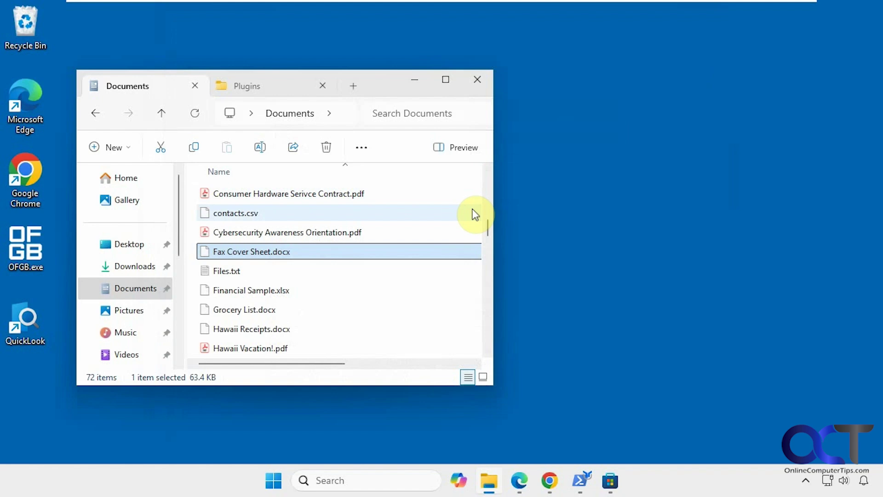
# Step: Preview the Hotel.jpg image at 1600×1014, then close it
pyautogui.moveTo(487, 221); pyautogui.dragTo(488, 240)
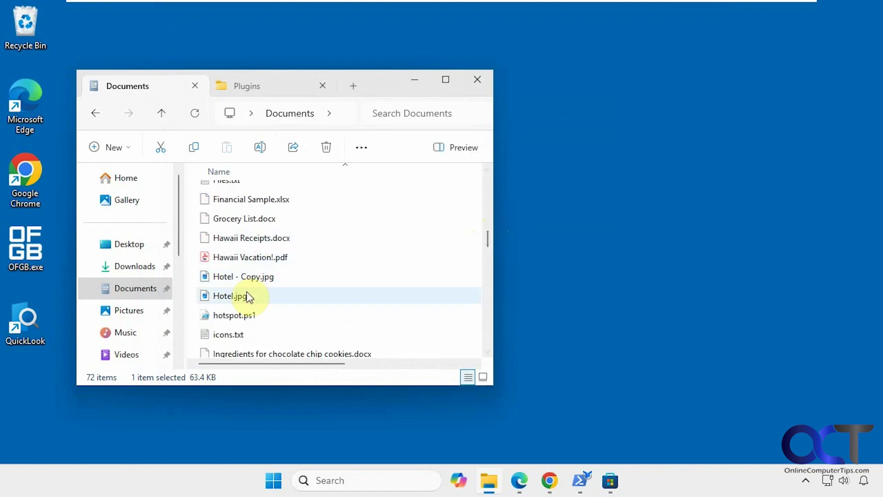
pyautogui.click(234, 295)
pyautogui.press('space')
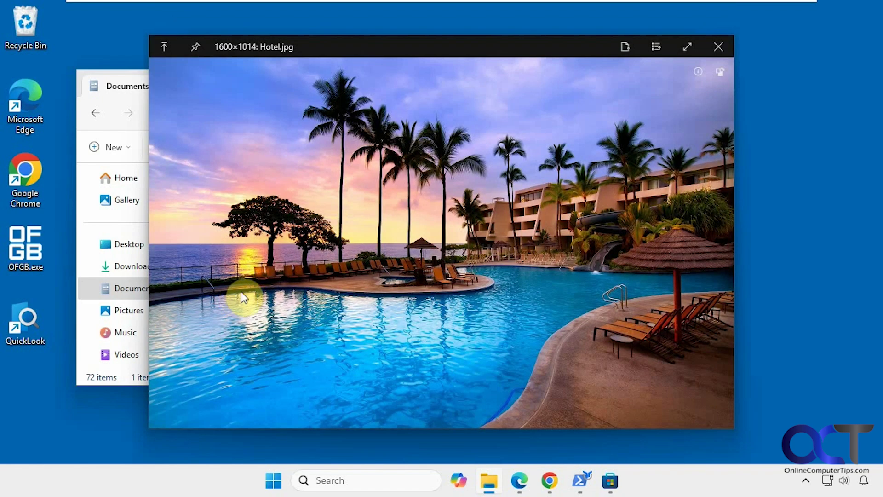
pyautogui.click(718, 46)
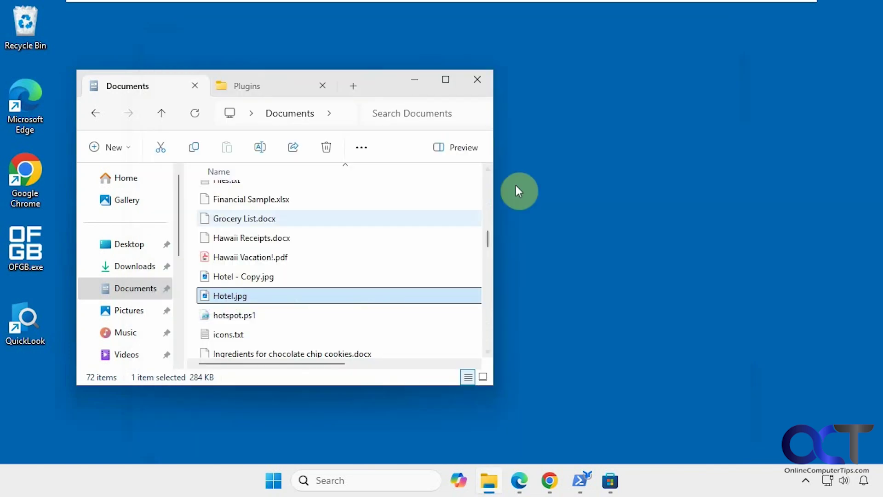
# Step: Preview the hotspot.ps1 script as numbered PowerShell code, then close it
pyautogui.click(260, 314)
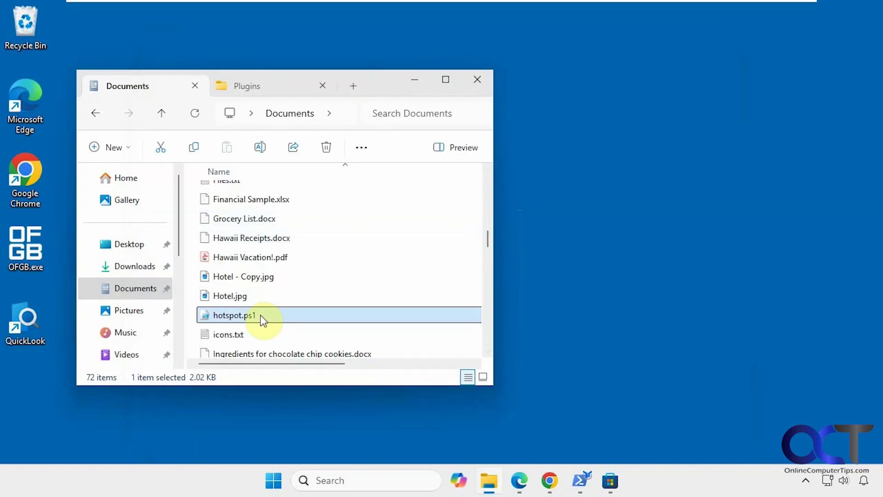
pyautogui.press('space')
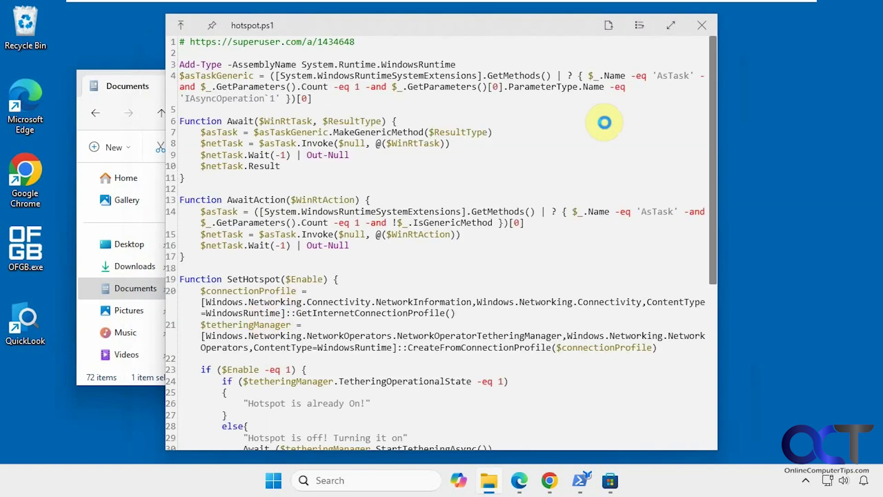
pyautogui.click(702, 25)
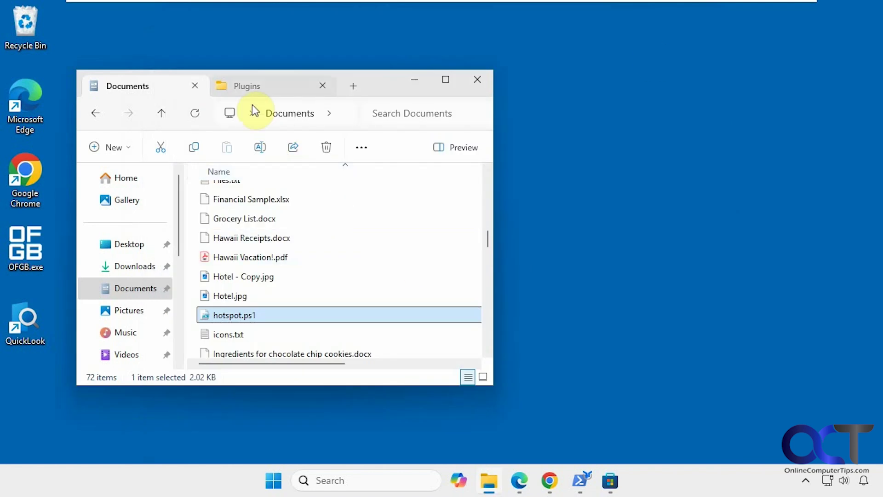
# Step: Install the OfficeViewer plugin from the Downloads Plugins folder
pyautogui.click(247, 85)
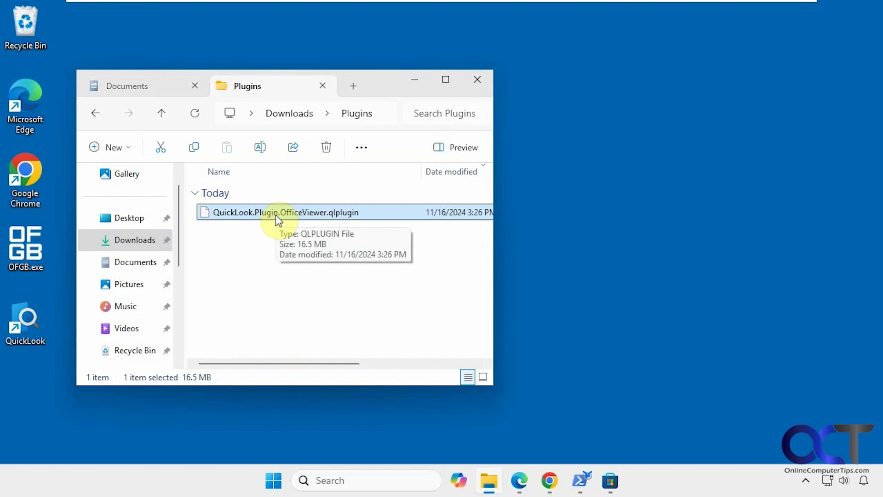
pyautogui.press('space')
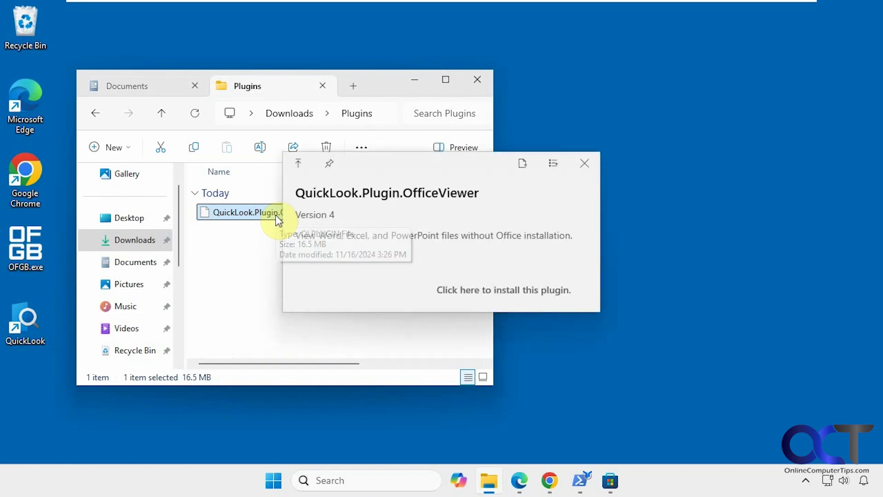
pyautogui.click(498, 296)
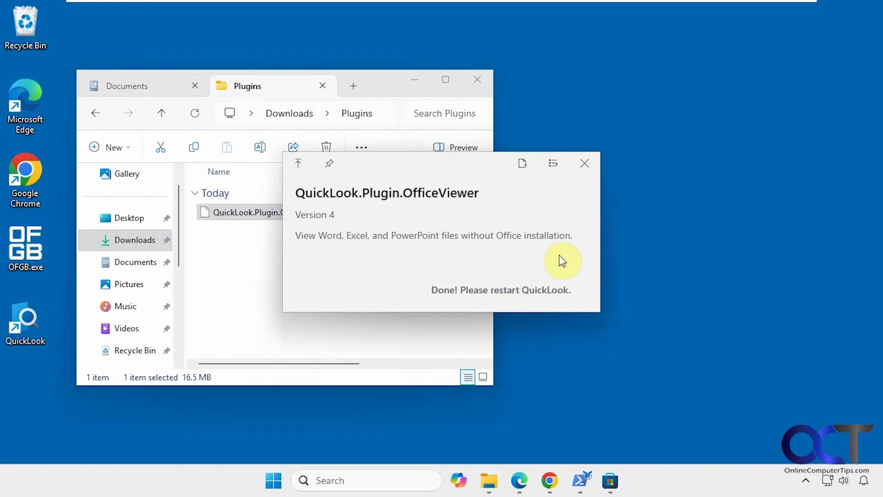
pyautogui.click(585, 164)
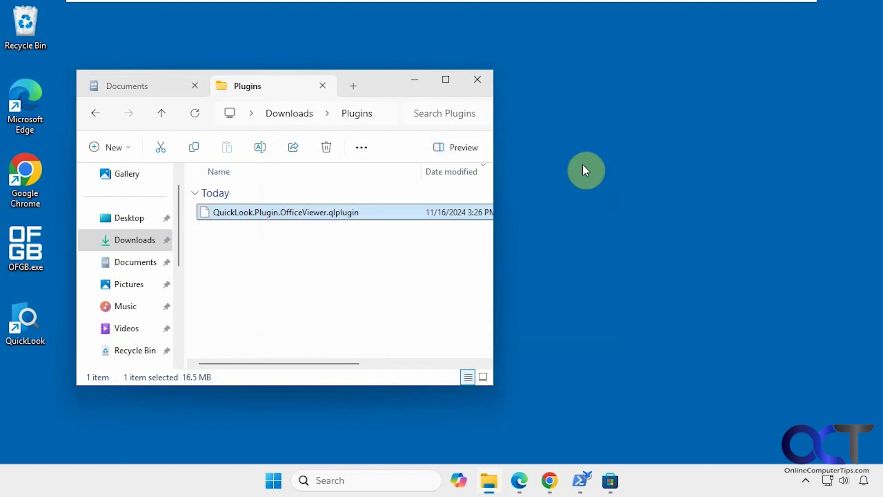
# Step: Quit QuickLook from the notification area and relaunch it in the background
pyautogui.click(806, 480)
pyautogui.rightClick(749, 414)
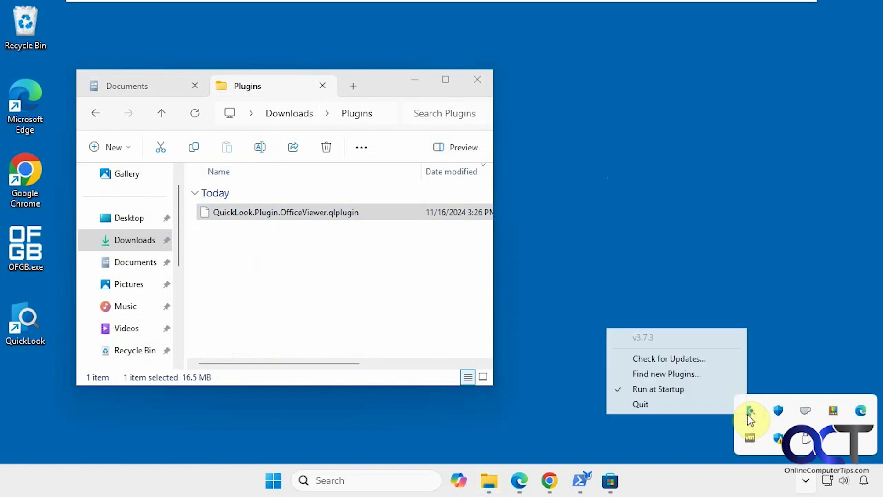
pyautogui.click(707, 406)
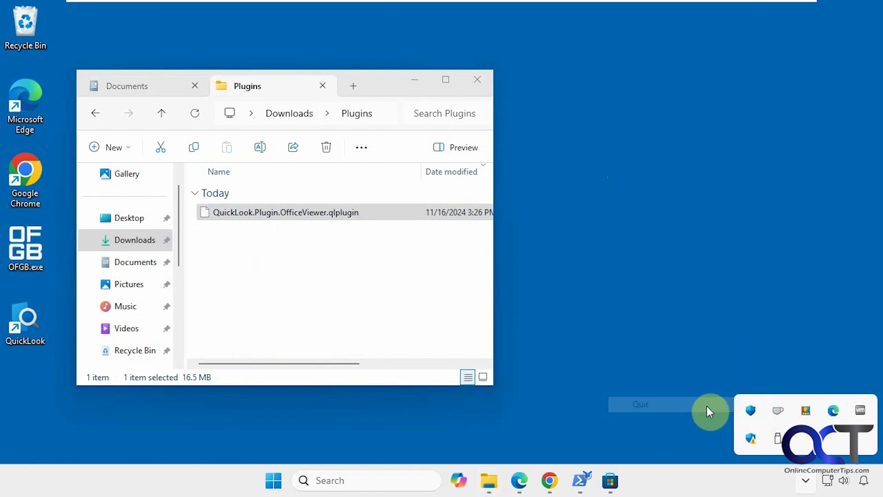
pyautogui.doubleClick(28, 327)
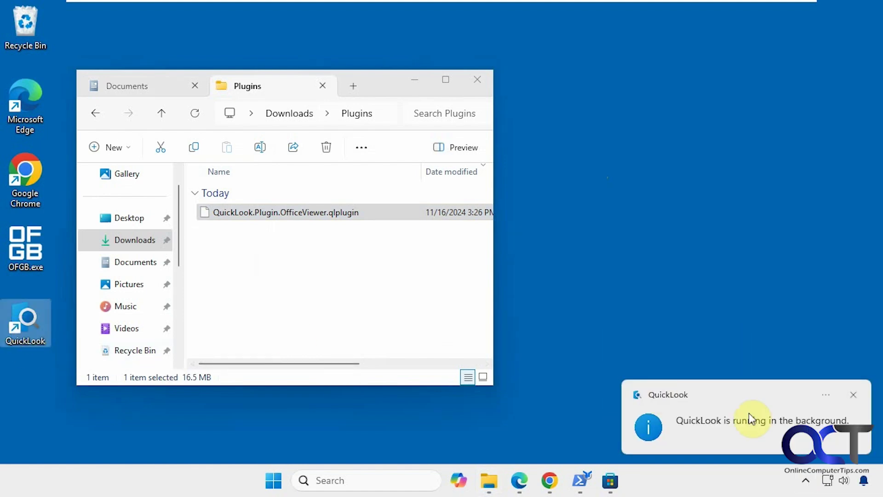
pyautogui.click(858, 397)
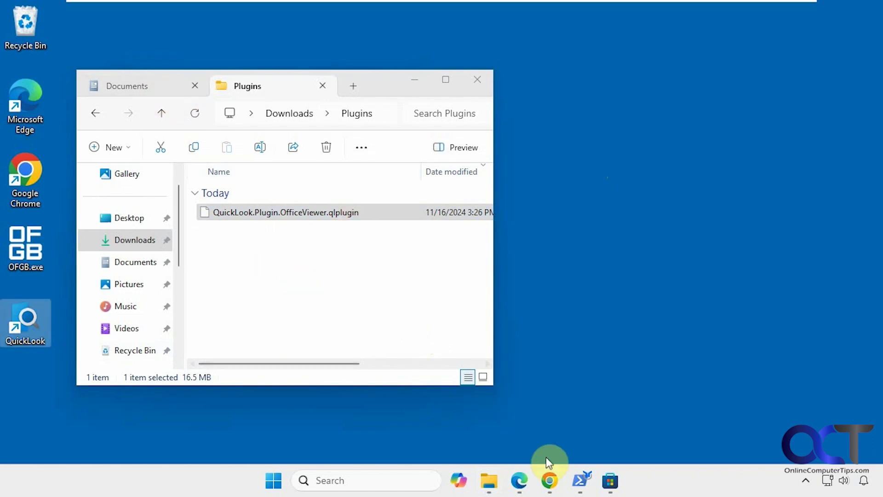
# Step: Show QuickLook's GitHub releases page with 3.7.3 assets, briefly checking its Microsoft Store listing
pyautogui.click(551, 480)
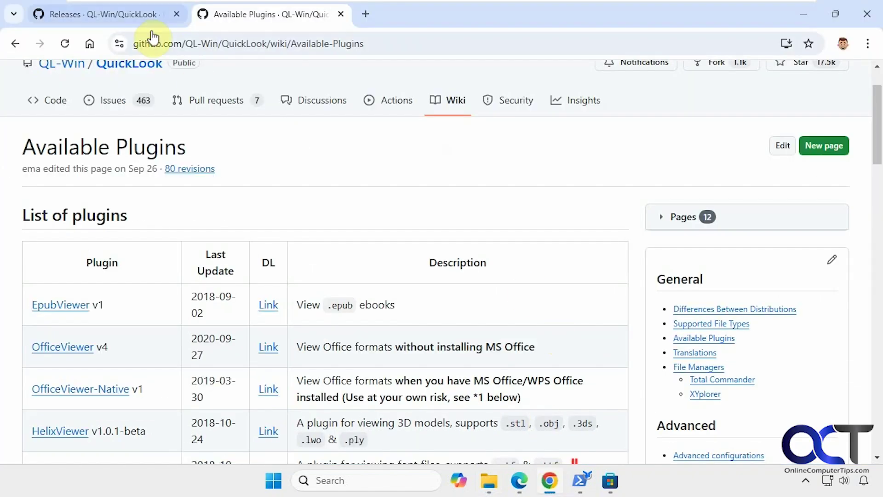
pyautogui.click(137, 23)
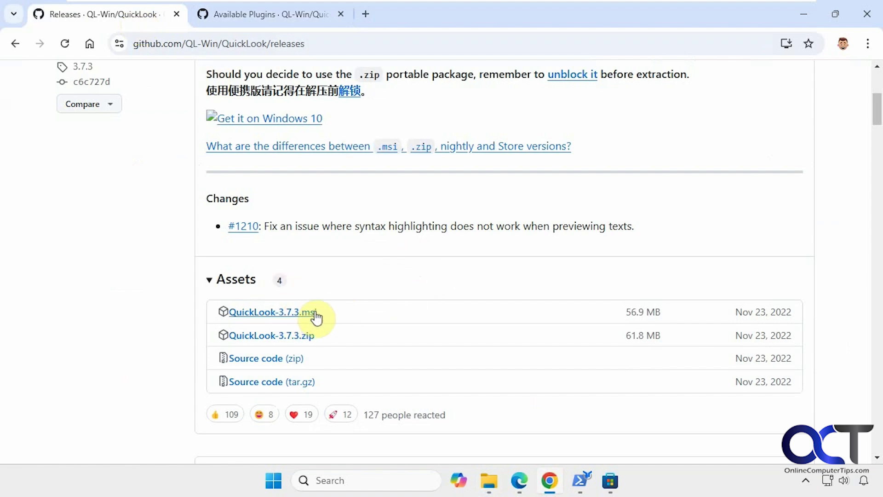
pyautogui.click(611, 482)
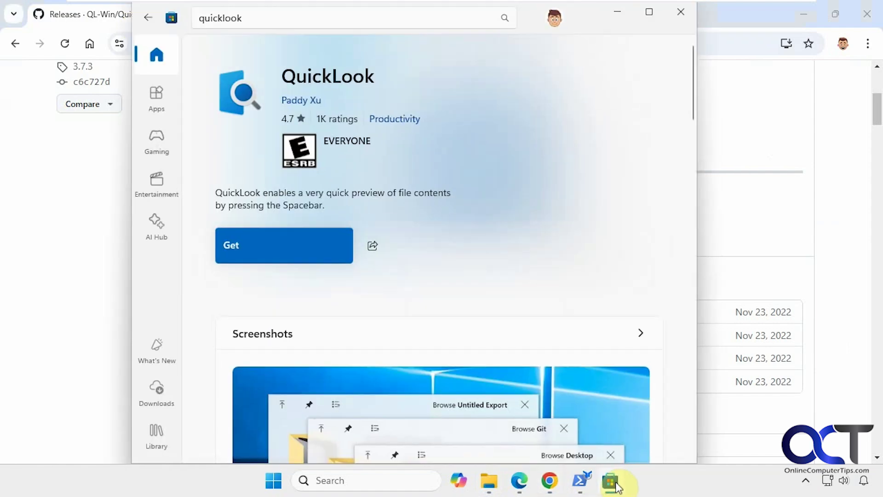
pyautogui.click(613, 483)
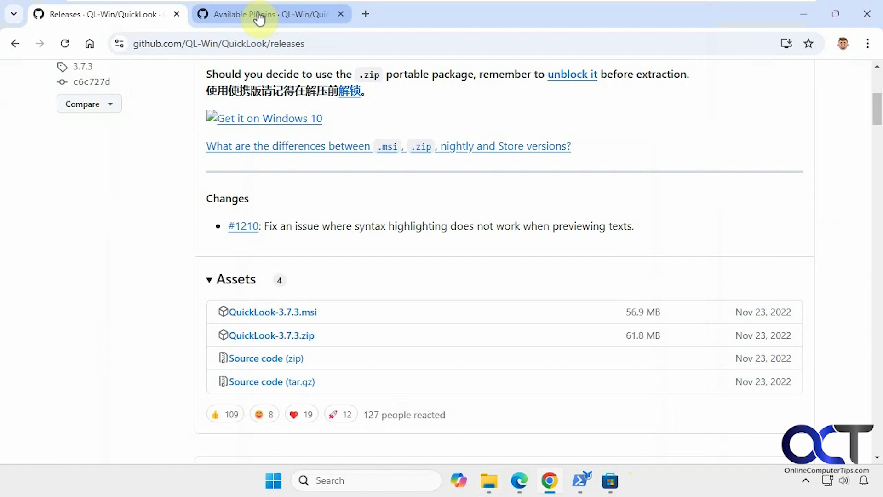